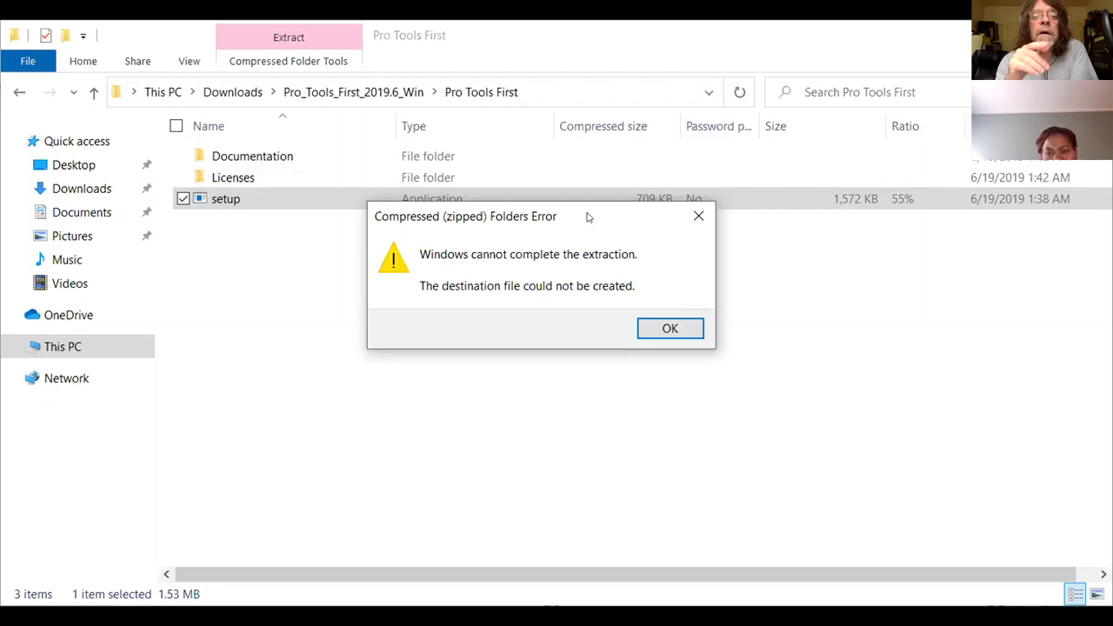
# - Dismiss the extraction error and launch the setup application in the Pro Tools First folder
pyautogui.click(655, 332)
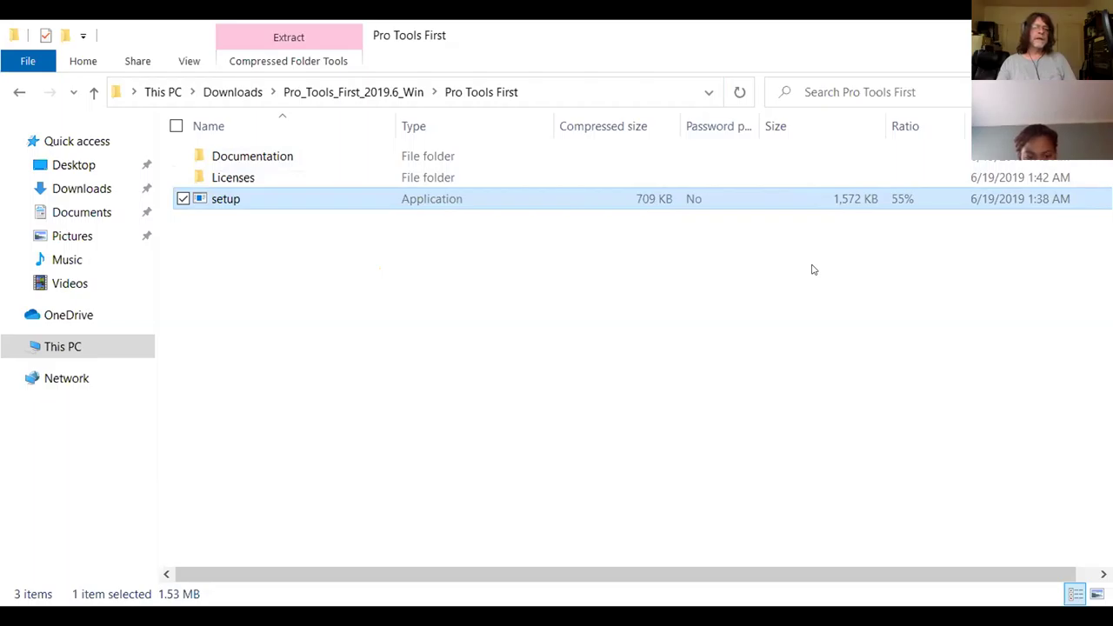
pyautogui.press('Return')
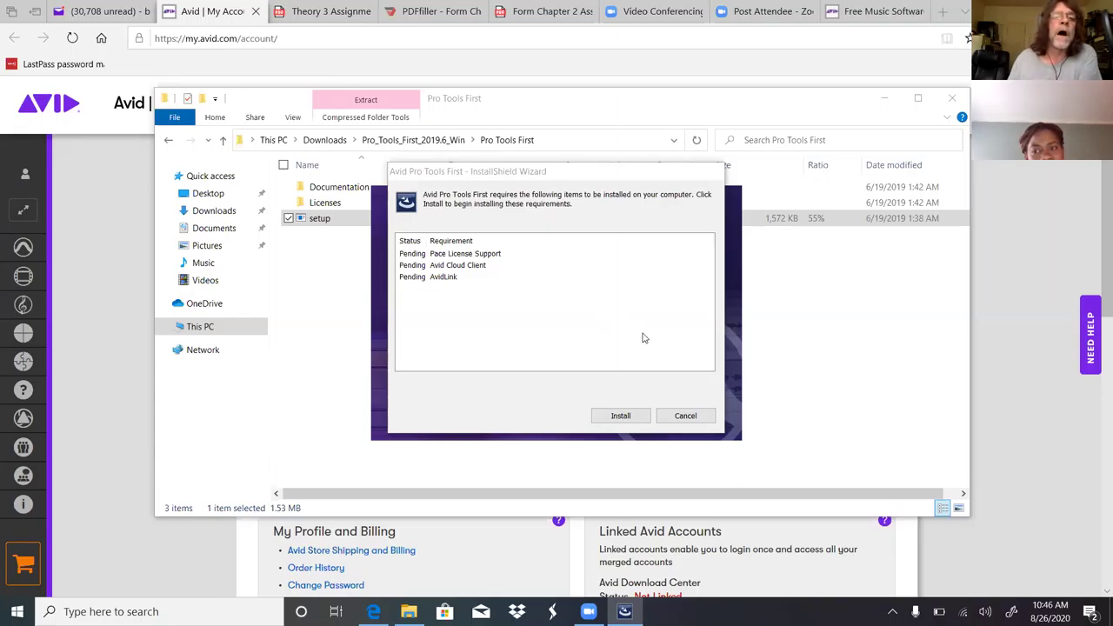
# - Return to the Pro Tools First folder window, look inside its Documentation folder and go back
pyautogui.click(778, 297)
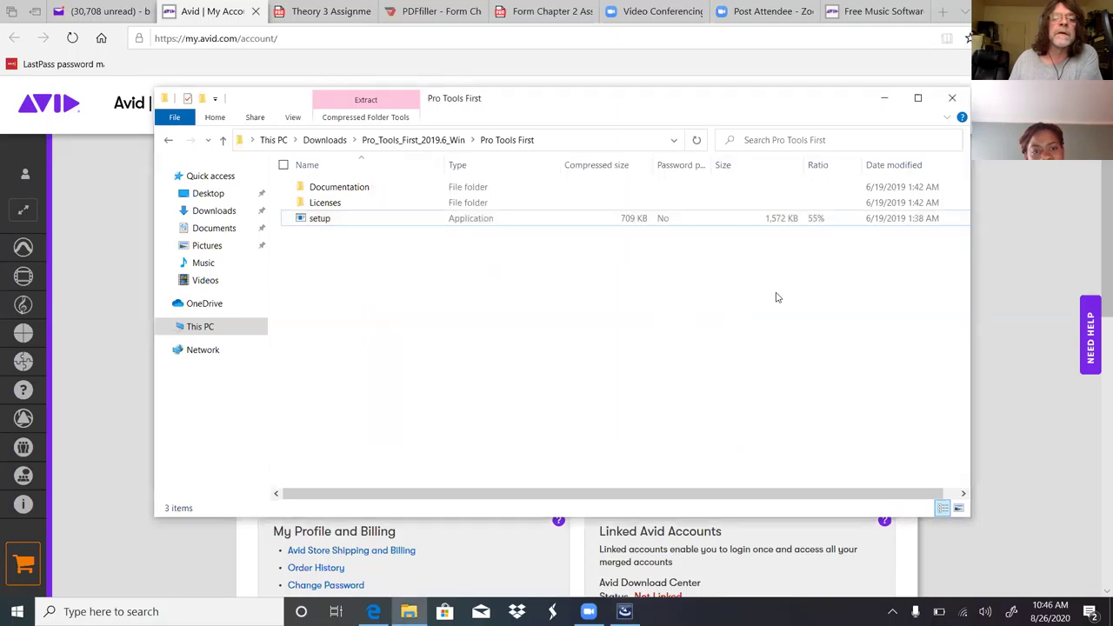
pyautogui.click(539, 188)
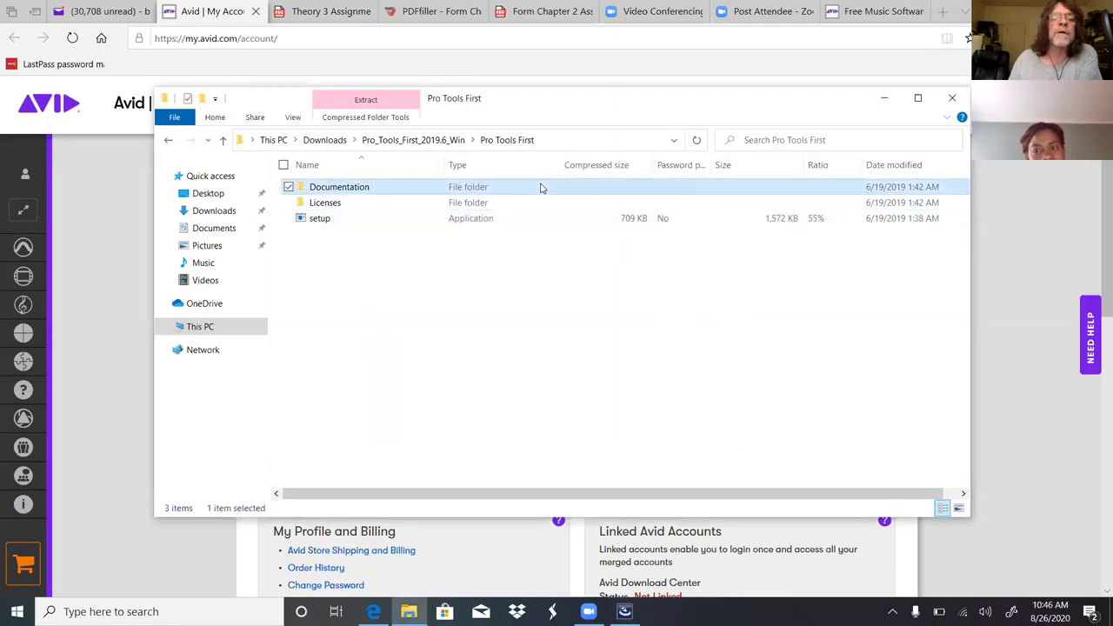
pyautogui.doubleClick(540, 187)
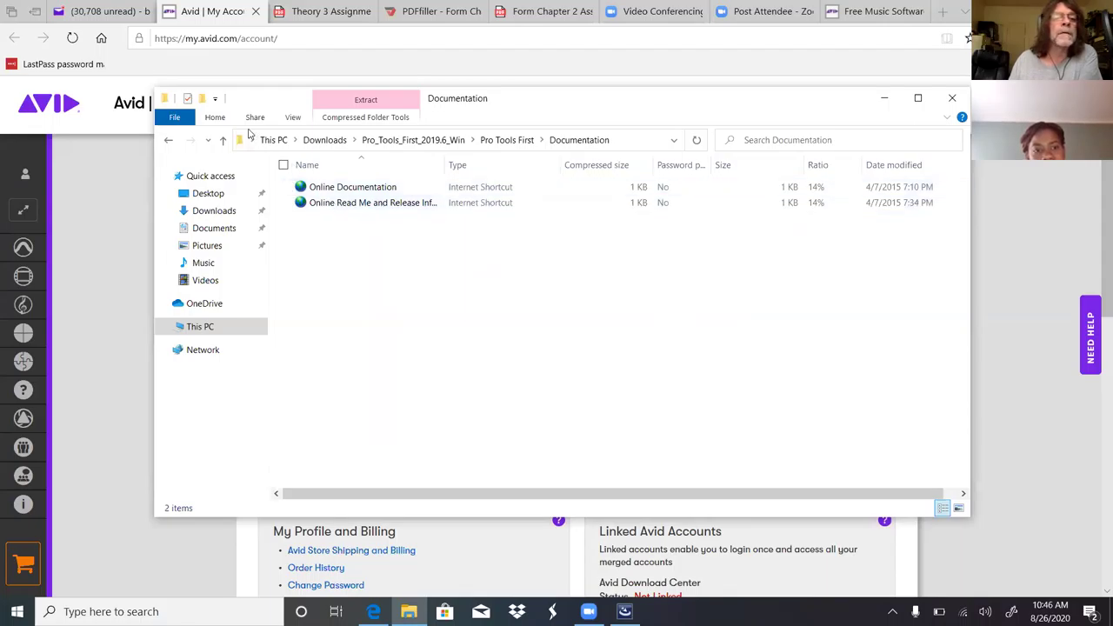
pyautogui.click(168, 141)
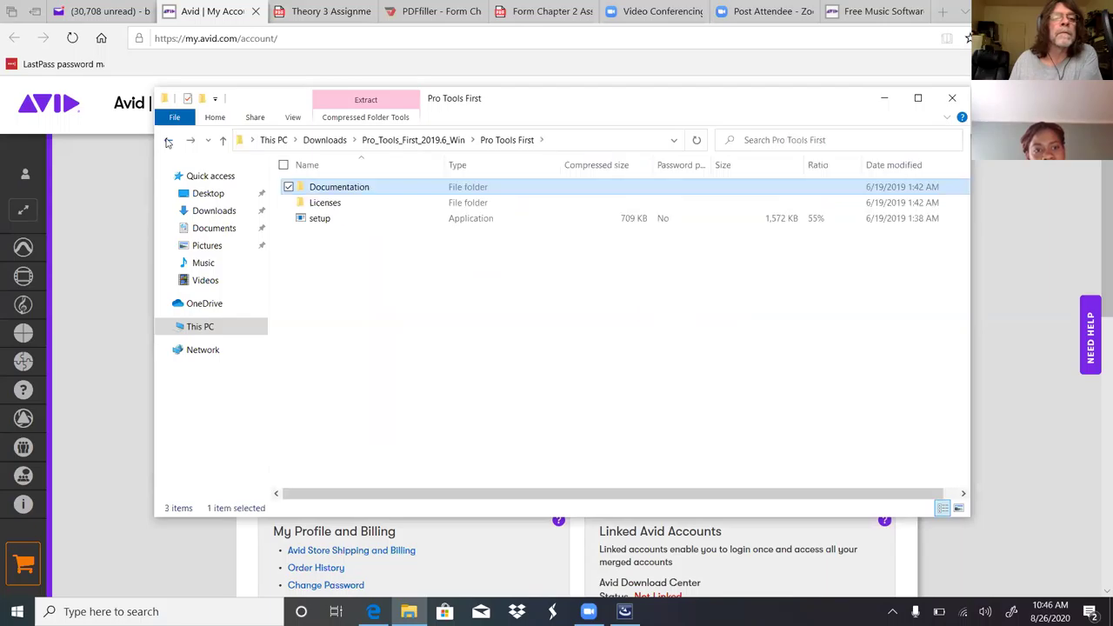
# - Look through the Licenses folder and its Avid subfolder, and return to the Pro Tools First folder
pyautogui.doubleClick(367, 203)
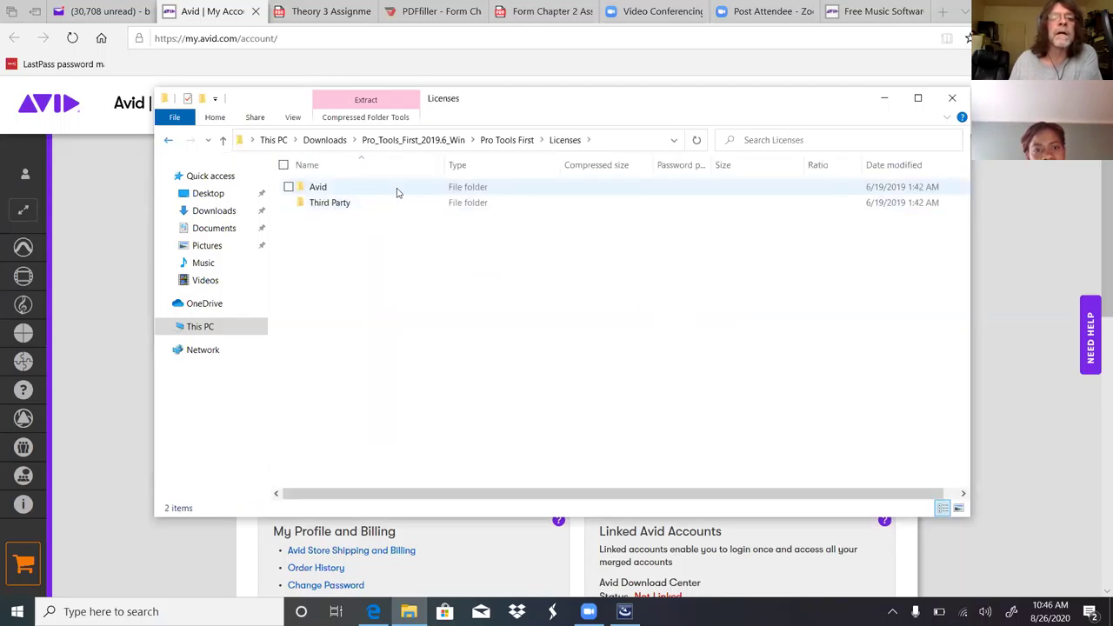
pyautogui.doubleClick(402, 189)
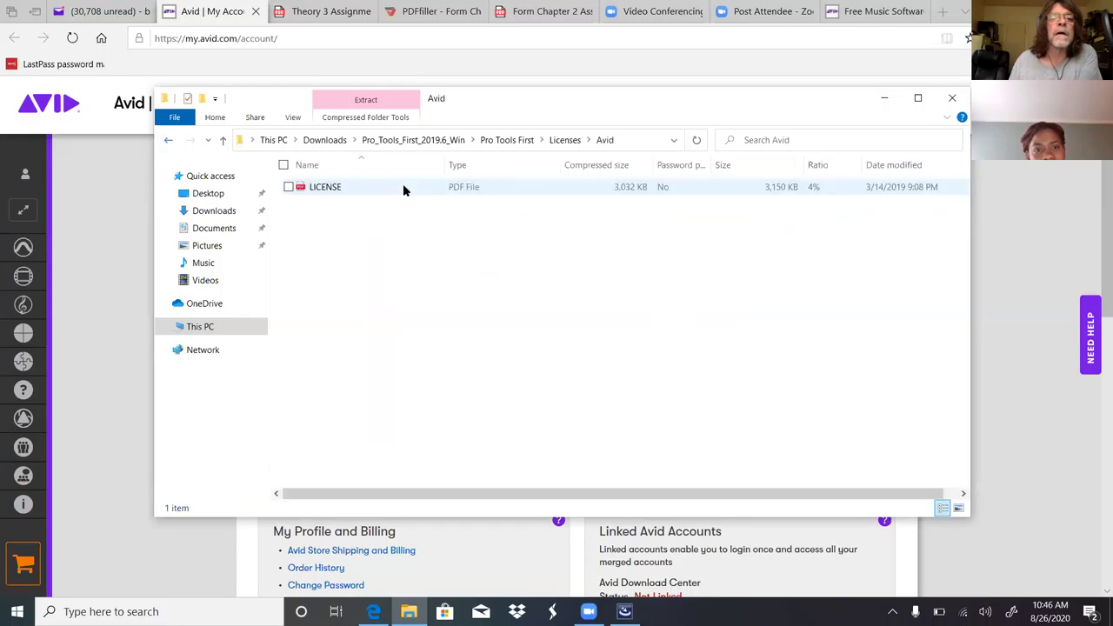
pyautogui.click(168, 142)
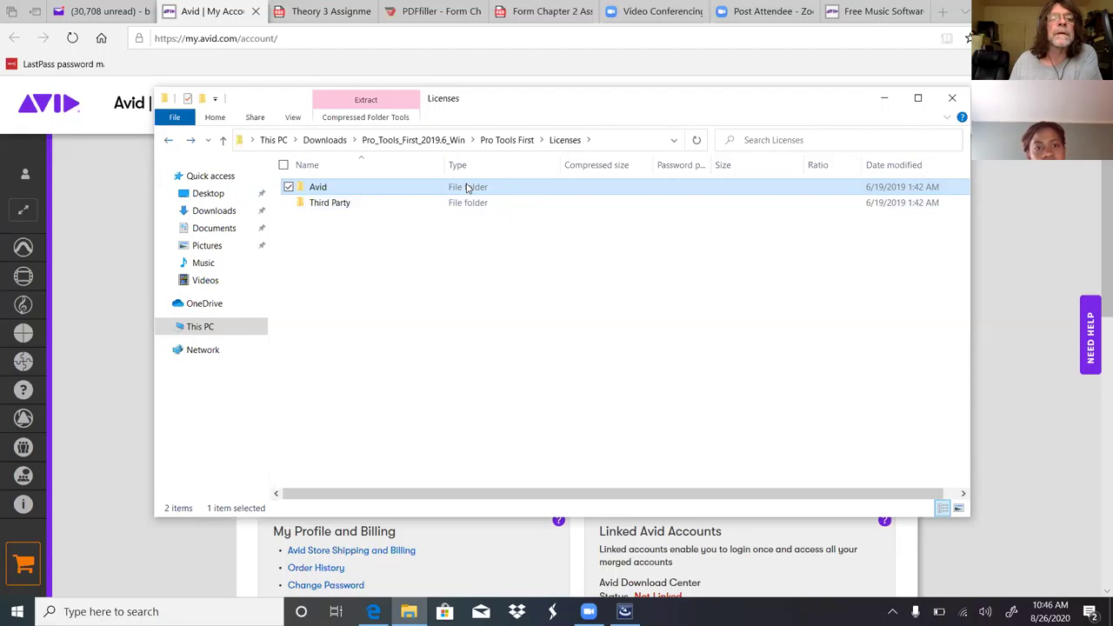
pyautogui.doubleClick(331, 193)
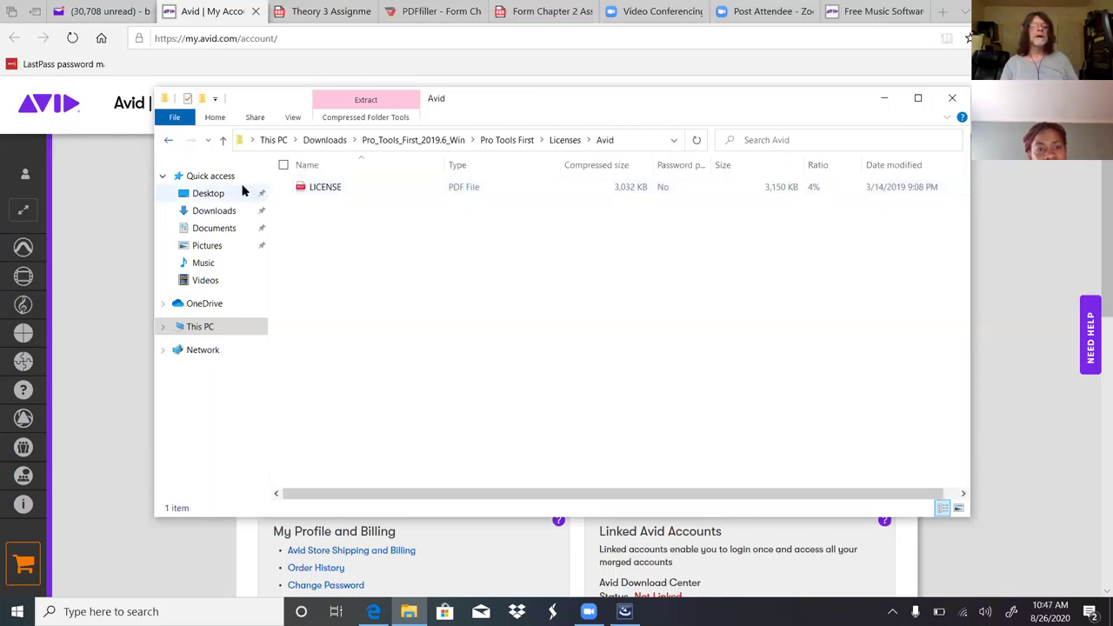
pyautogui.click(168, 141)
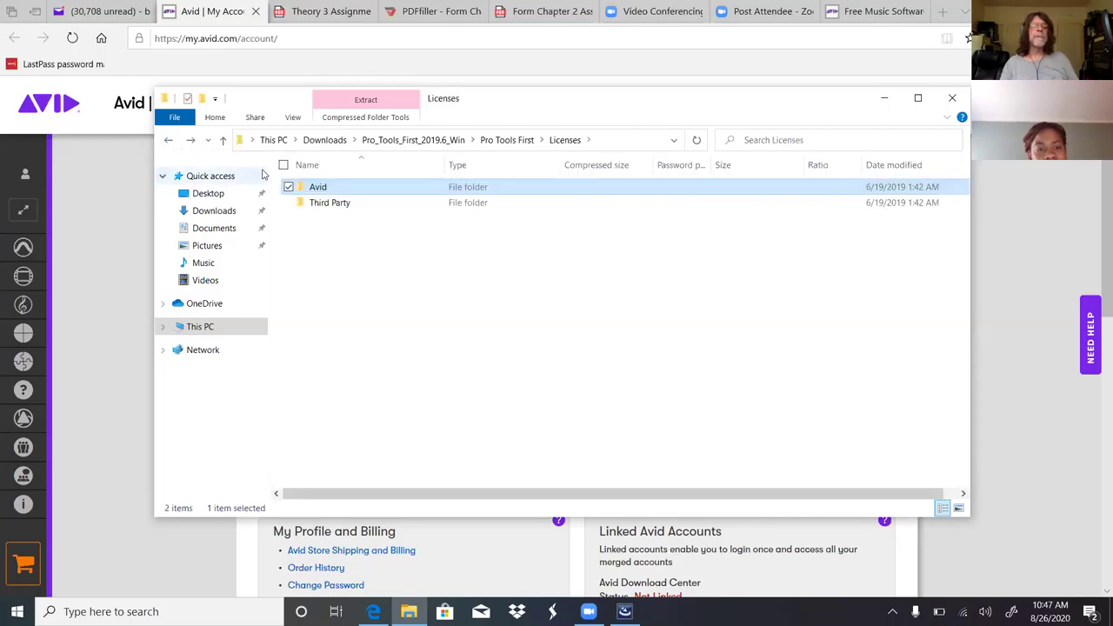
pyautogui.click(223, 142)
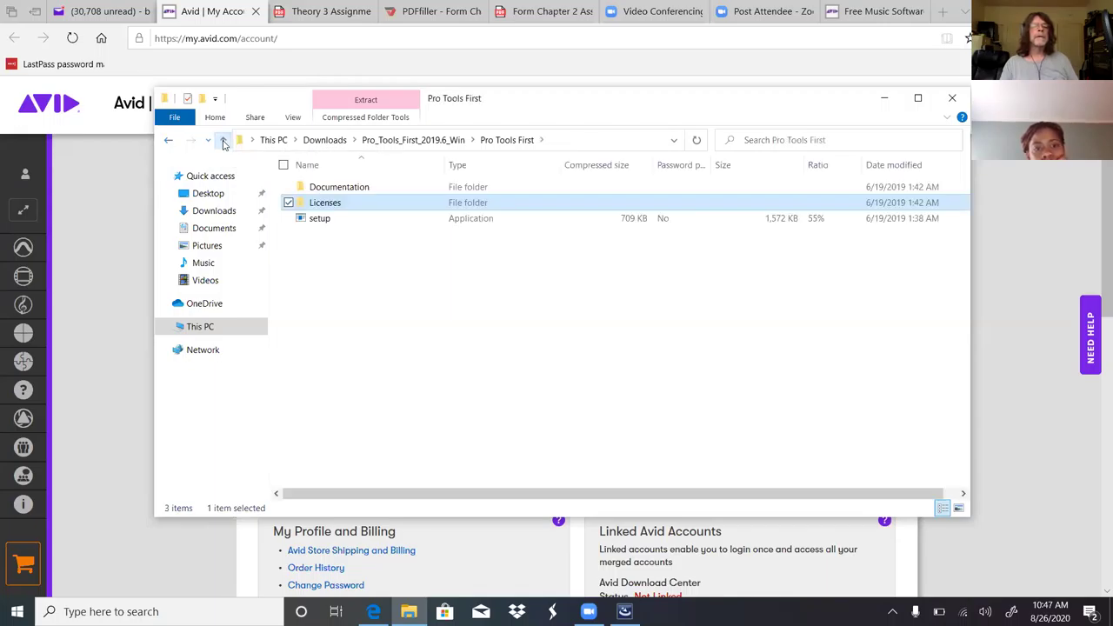
# - Try to open the Online Read Me and Release Information shortcut in the Documentation folder, dismissing the warning and error dialogs
pyautogui.click(339, 191)
pyautogui.doubleClick(339, 192)
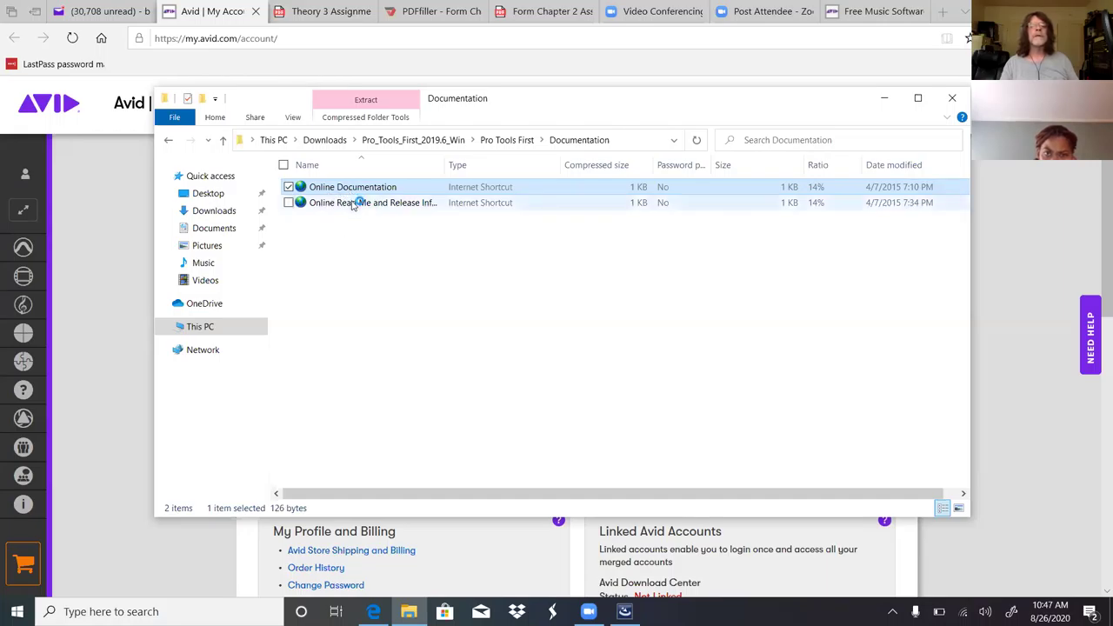
pyautogui.click(354, 203)
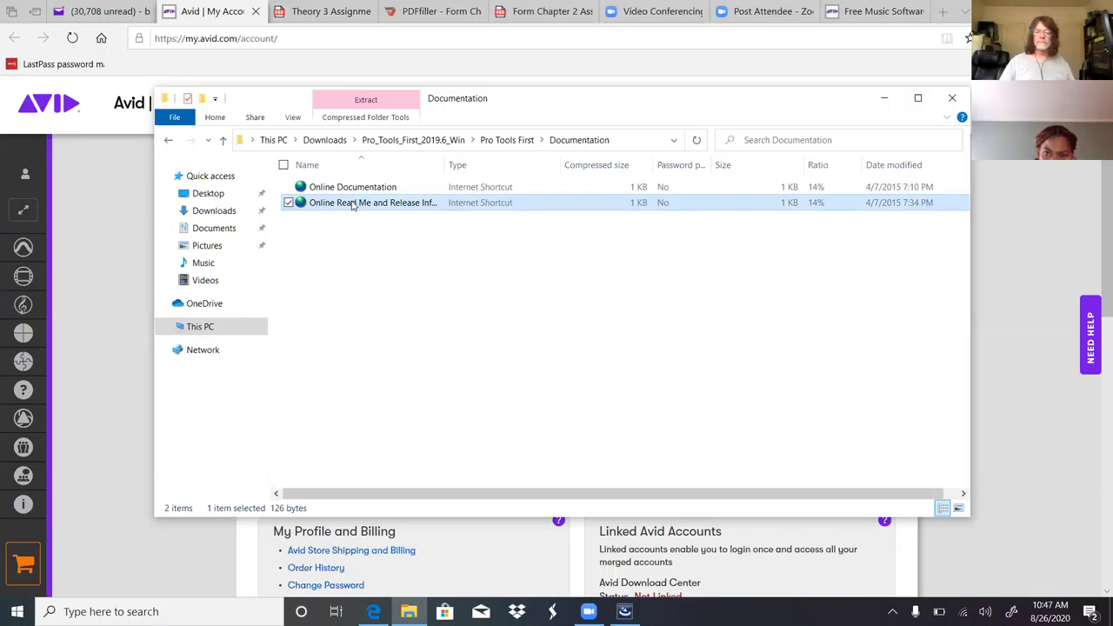
pyautogui.doubleClick(346, 204)
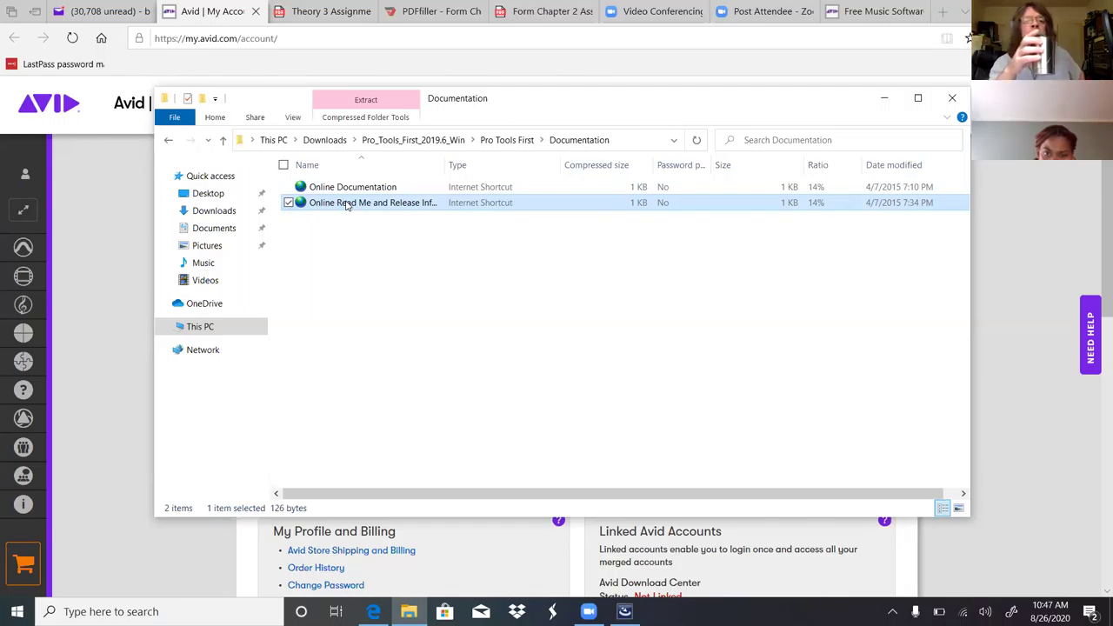
pyautogui.doubleClick(380, 211)
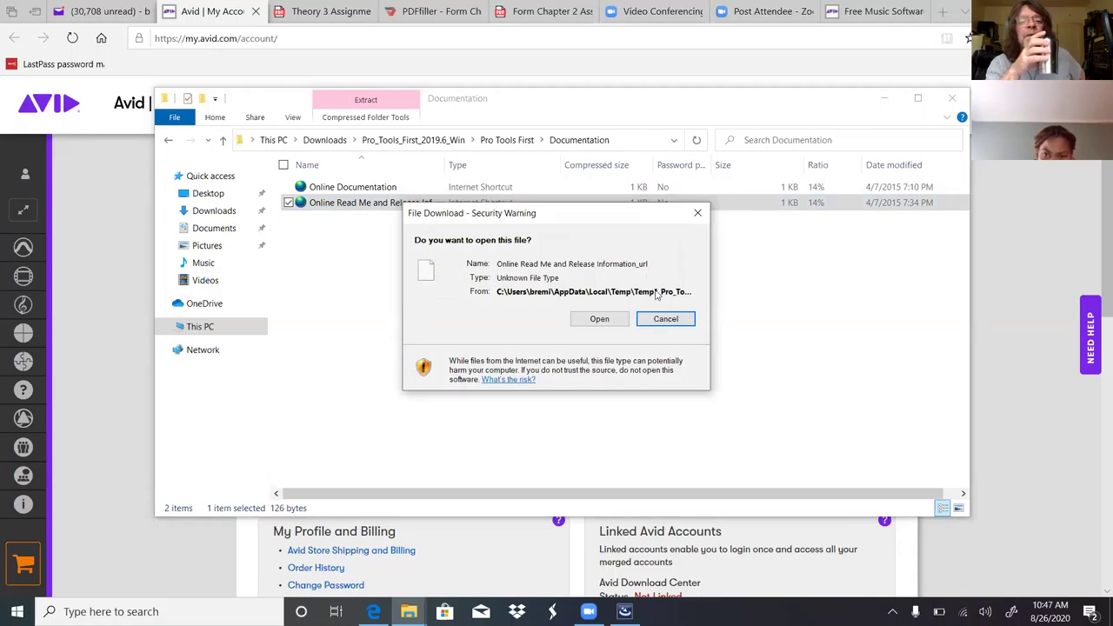
pyautogui.click(664, 321)
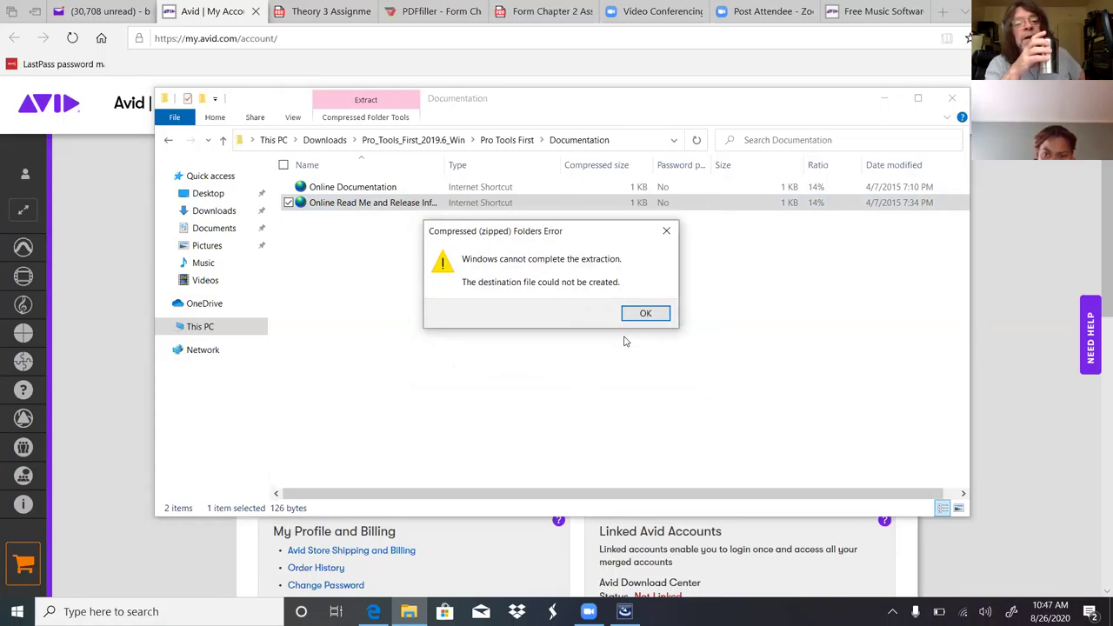
pyautogui.click(644, 314)
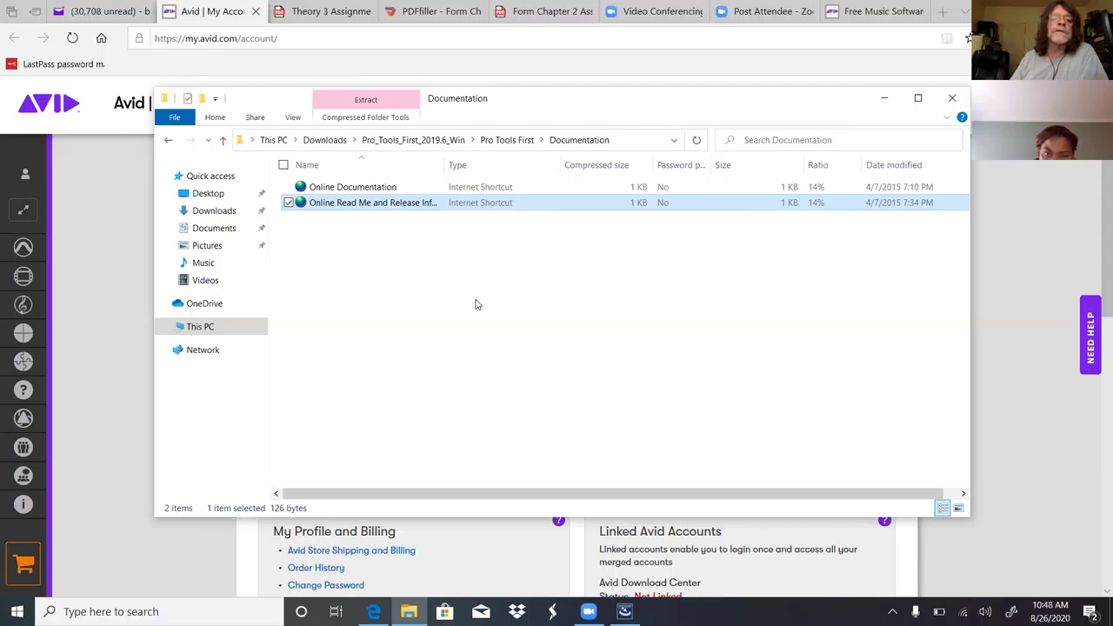
# - Extract all files of the Pro_Tools_First_2019.6_Win archive in Downloads to the proposed Pro_Tools_First_2019.6_Win folder
pyautogui.click(218, 213)
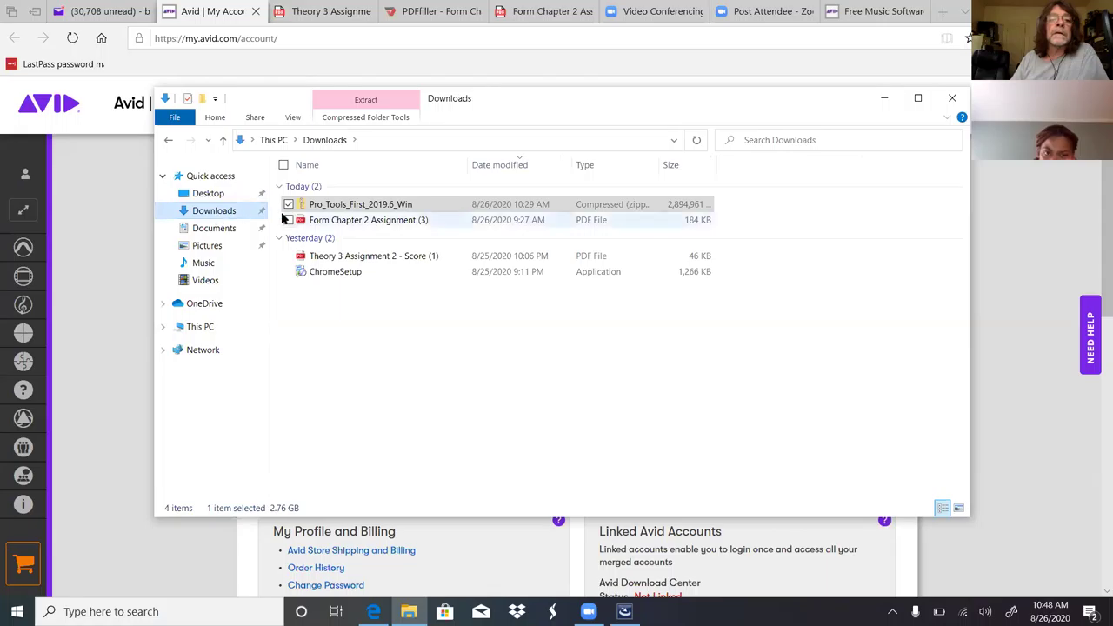
pyautogui.keyDown('ctrl'); pyautogui.click(436, 207); pyautogui.keyUp('ctrl')
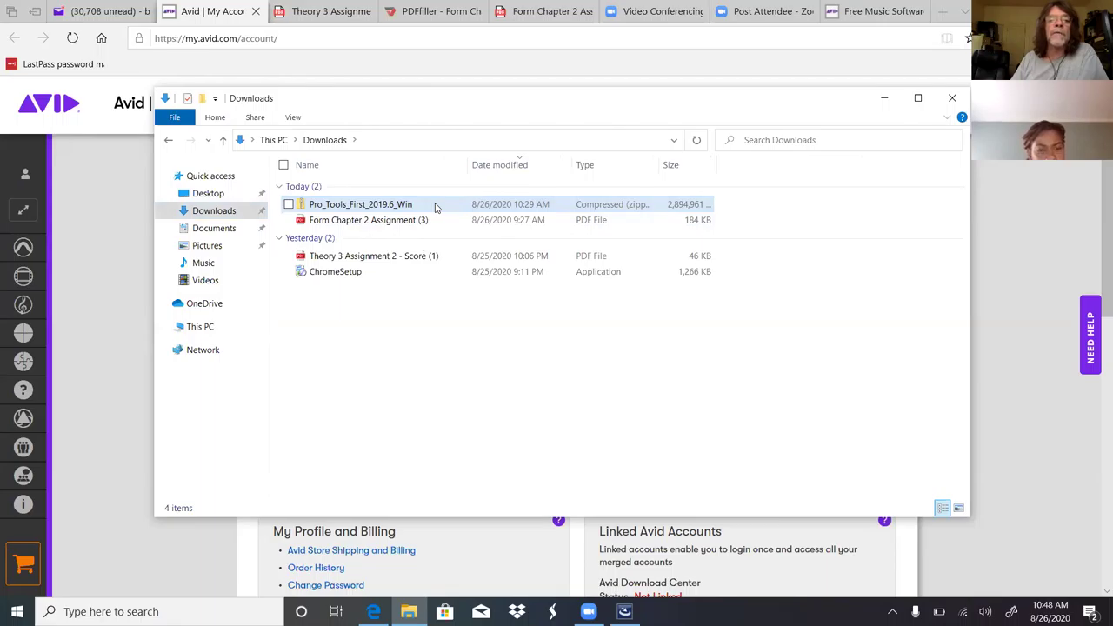
pyautogui.click(436, 206)
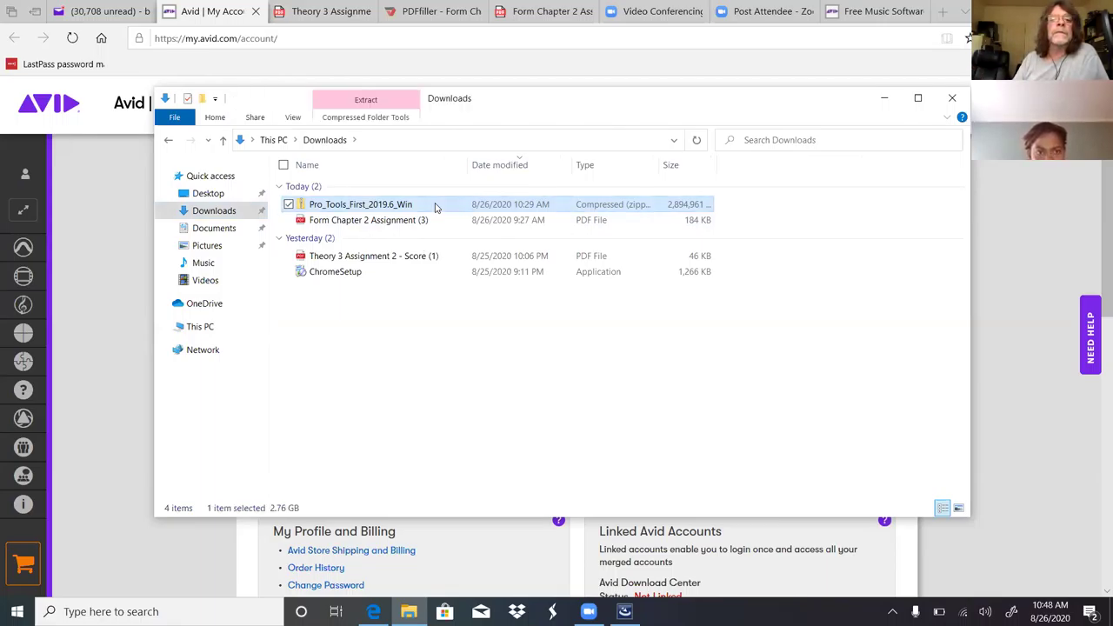
pyautogui.rightClick(437, 207)
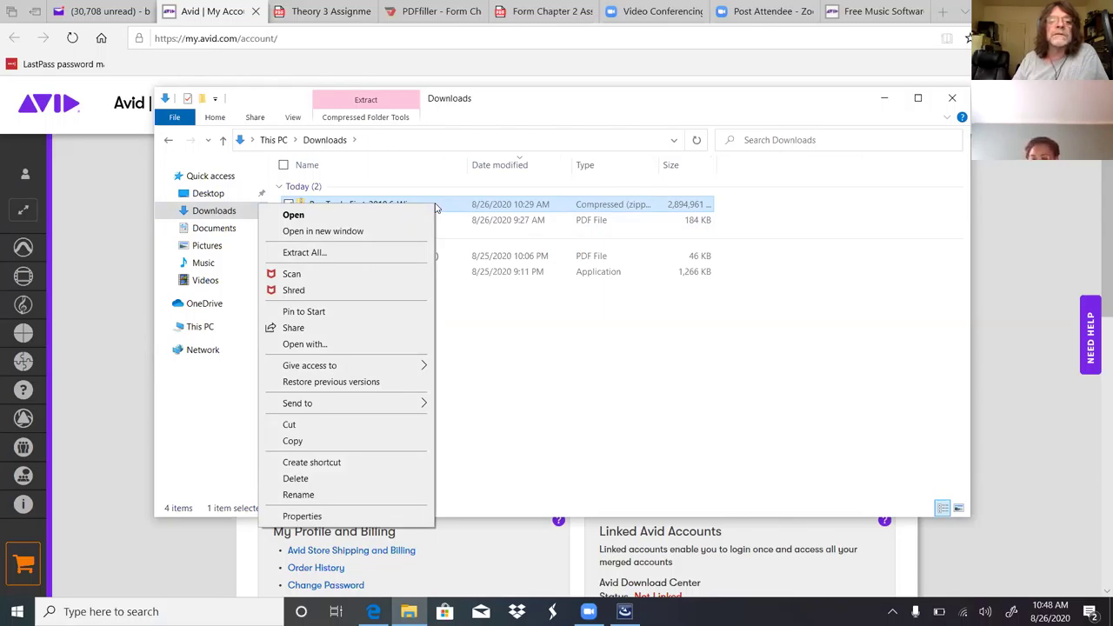
pyautogui.click(376, 253)
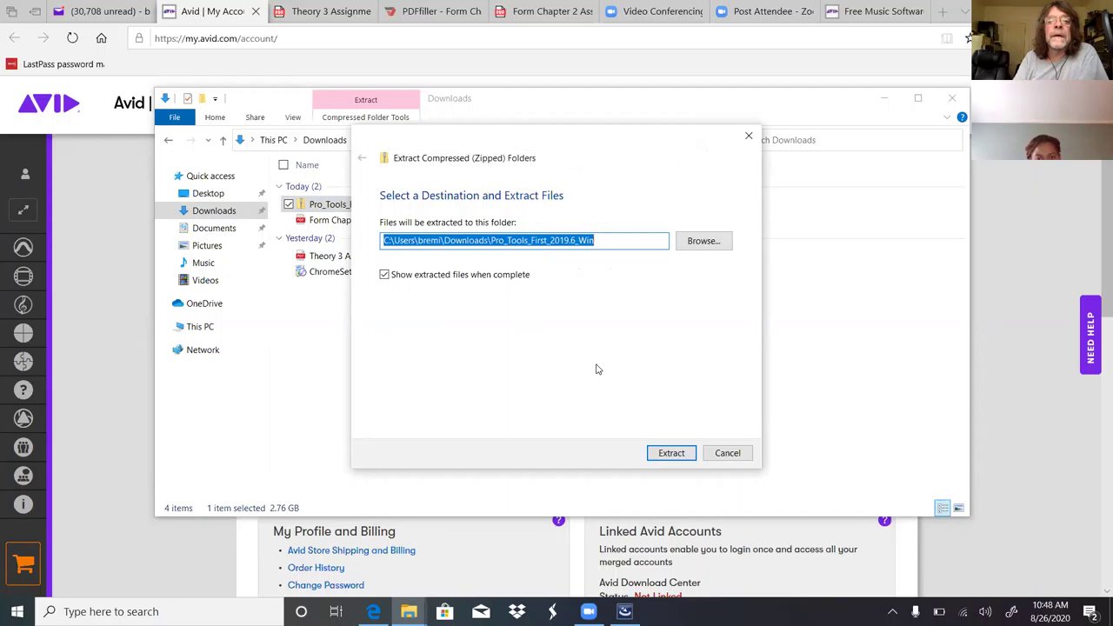
pyautogui.click(691, 241)
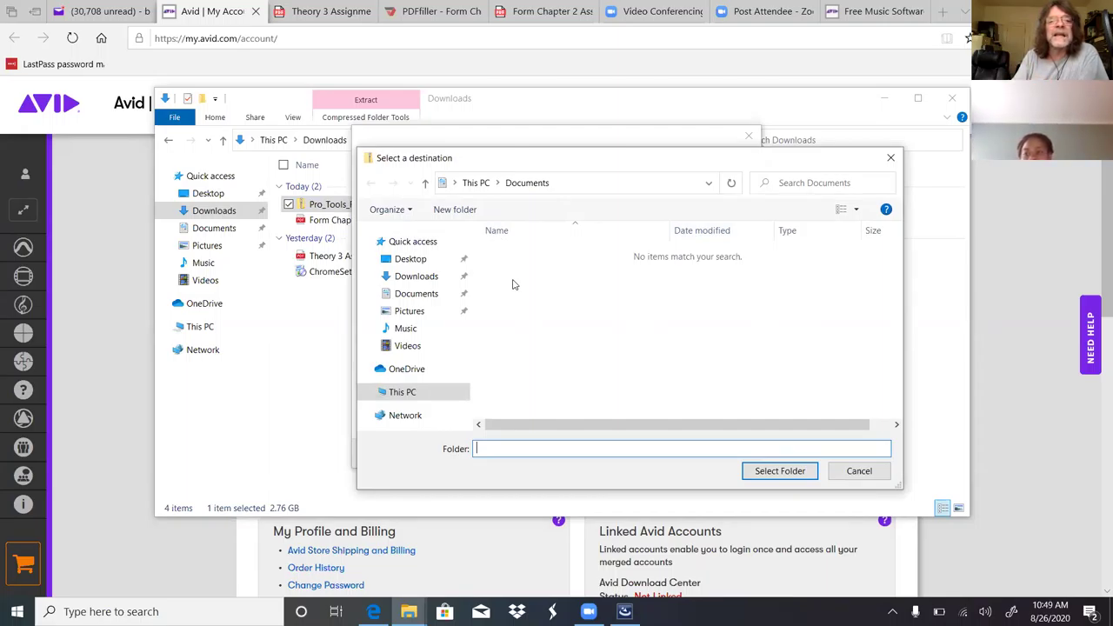
pyautogui.click(858, 471)
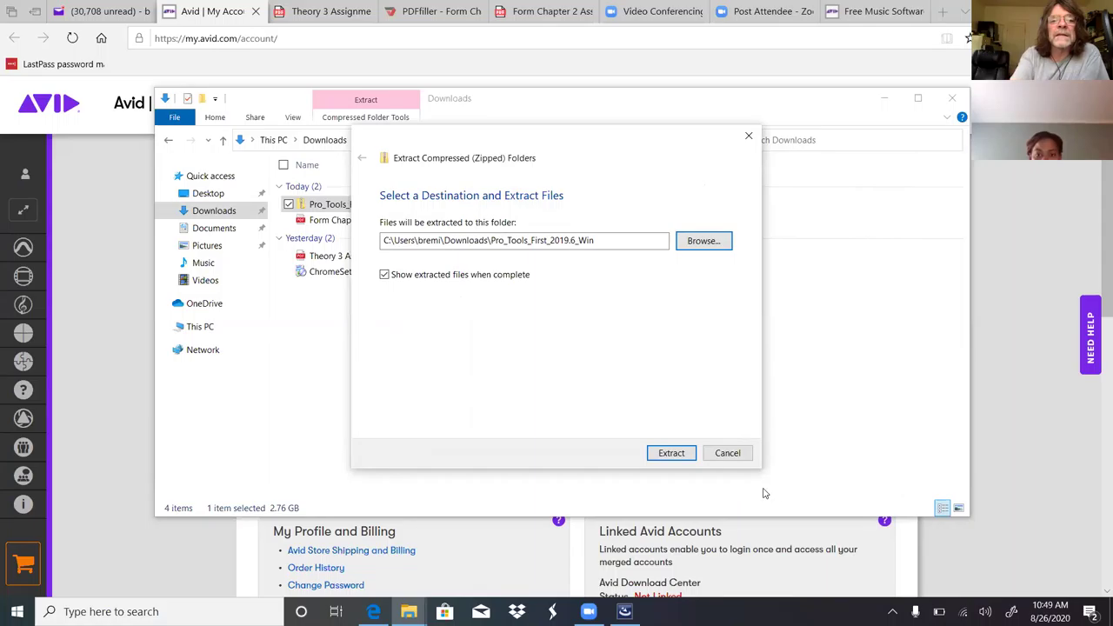
pyautogui.click(670, 452)
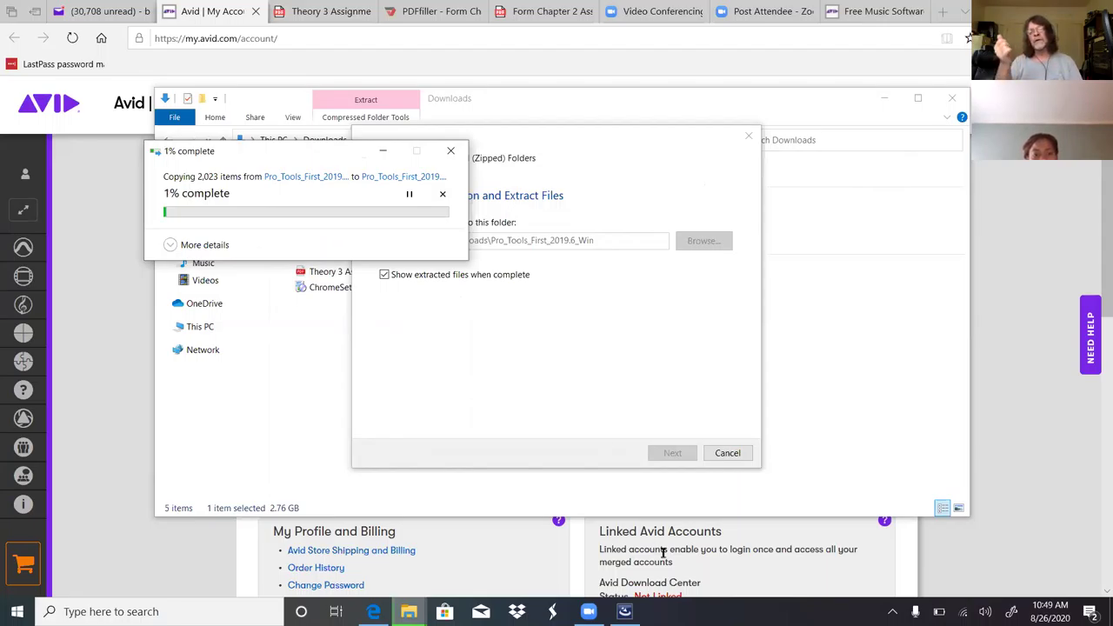
# - Check the Pro Tools First installer's pending requirements and the progress of the archive extraction
pyautogui.moveTo(624, 611)
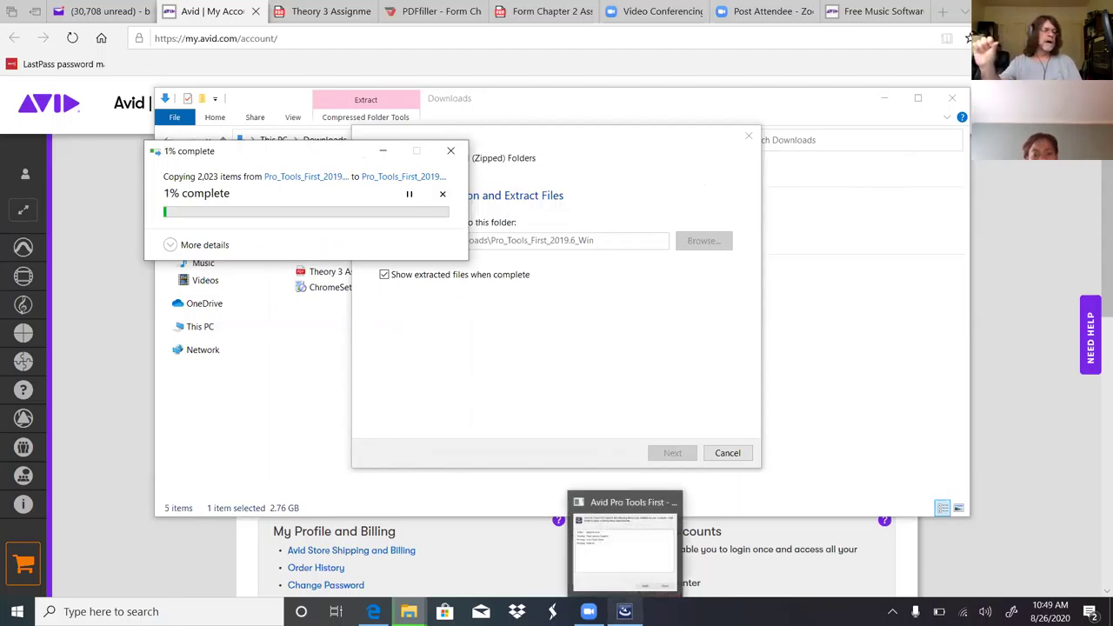
pyautogui.click(624, 548)
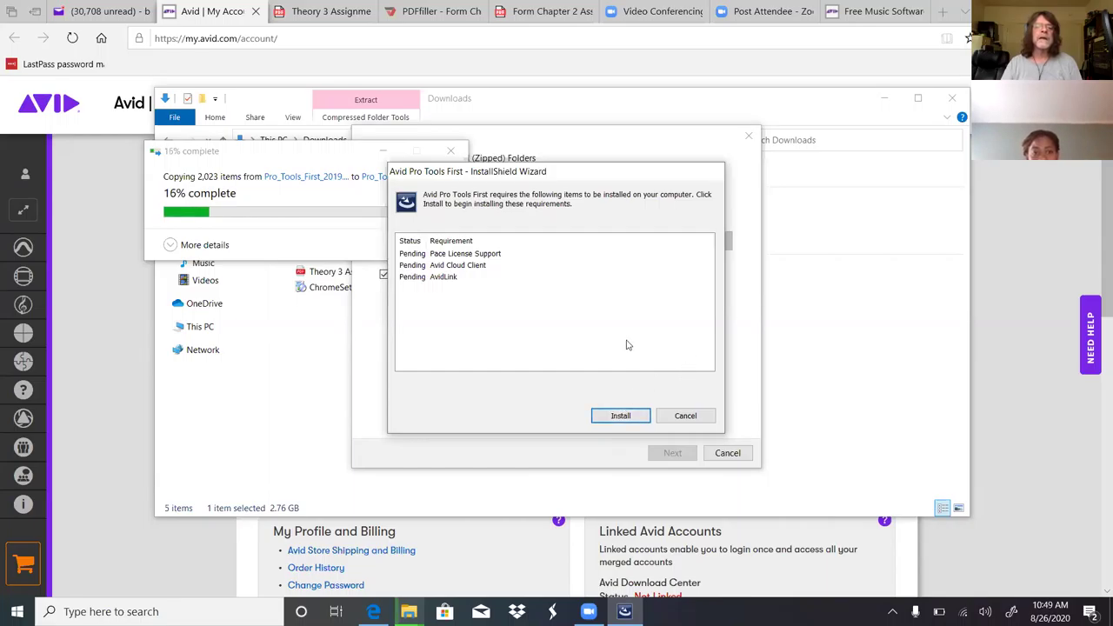
pyautogui.click(374, 393)
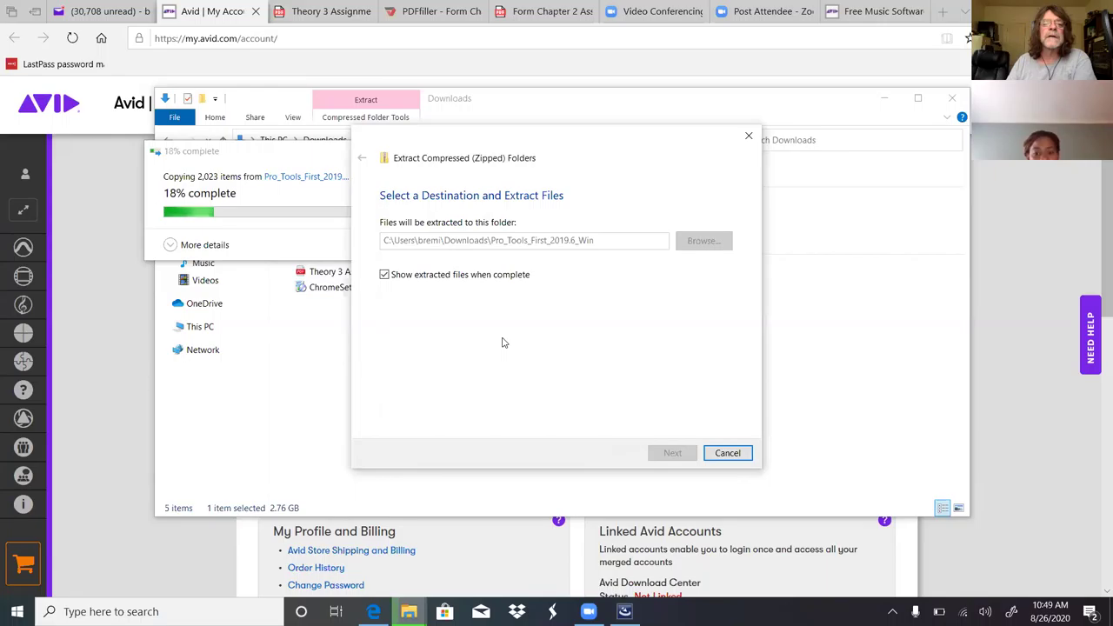
pyautogui.click(624, 611)
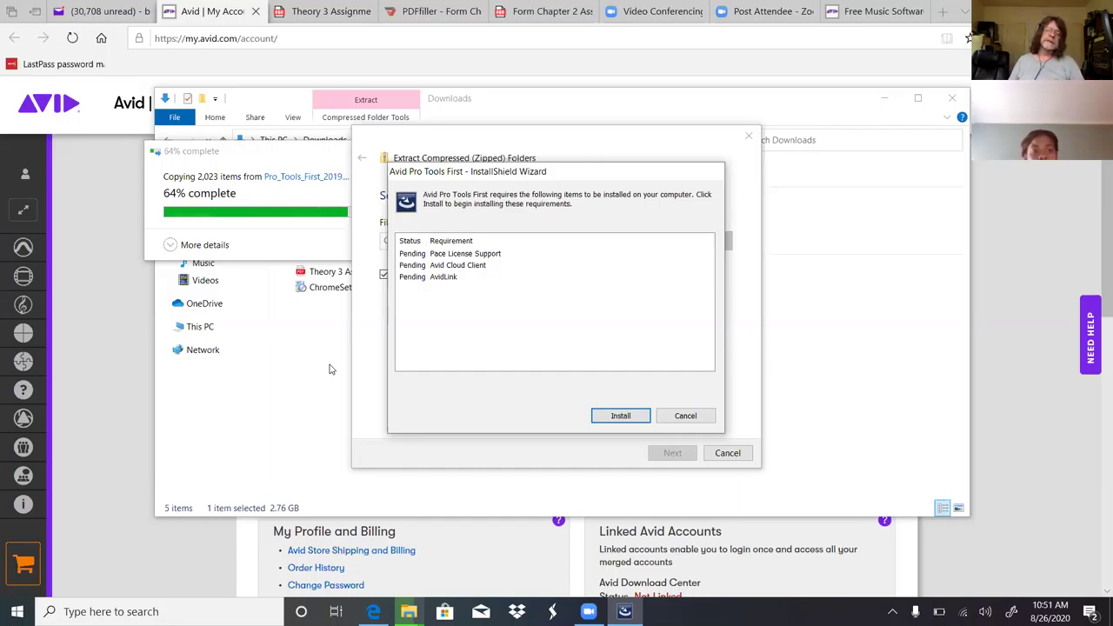
pyautogui.click(281, 155)
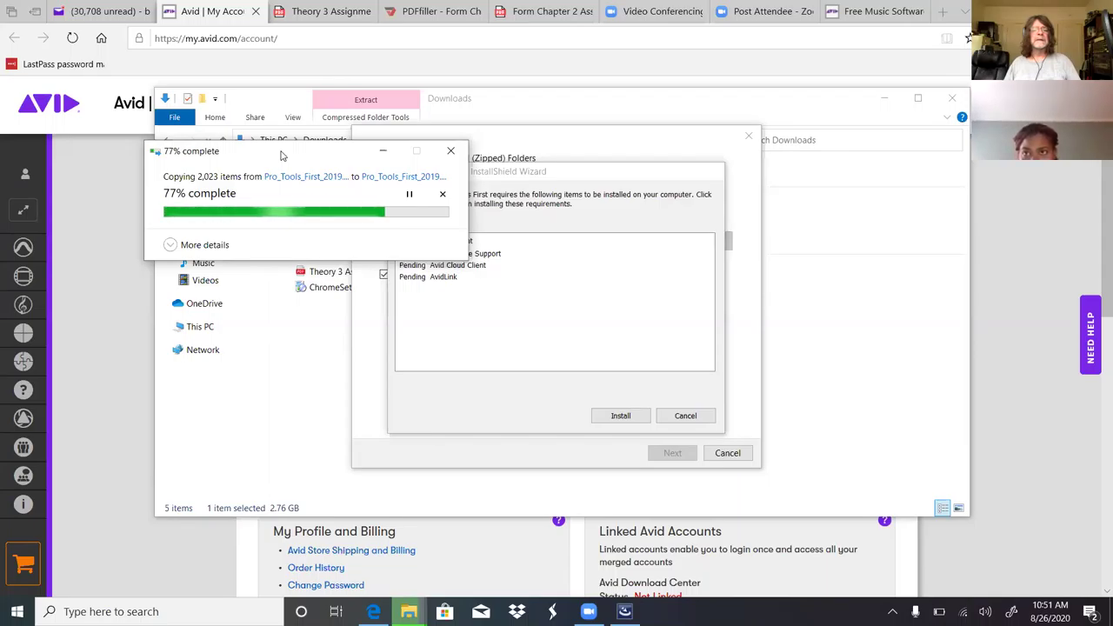
# - Search the web for "dropbox" in a new Microsoft Edge tab
pyautogui.click(942, 12)
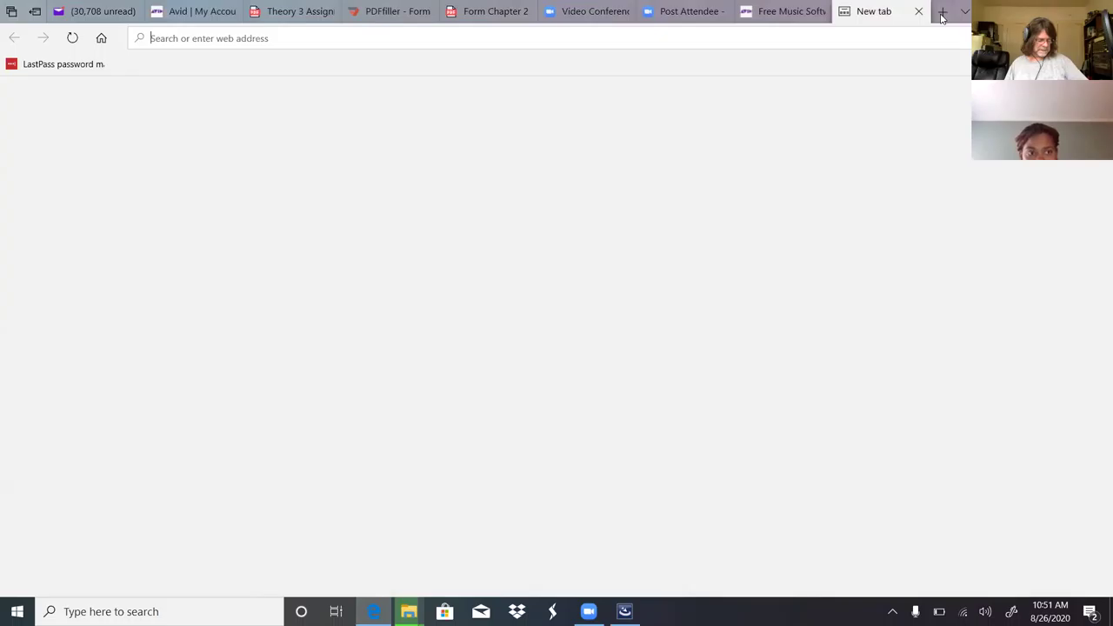
pyautogui.write('dropbo')
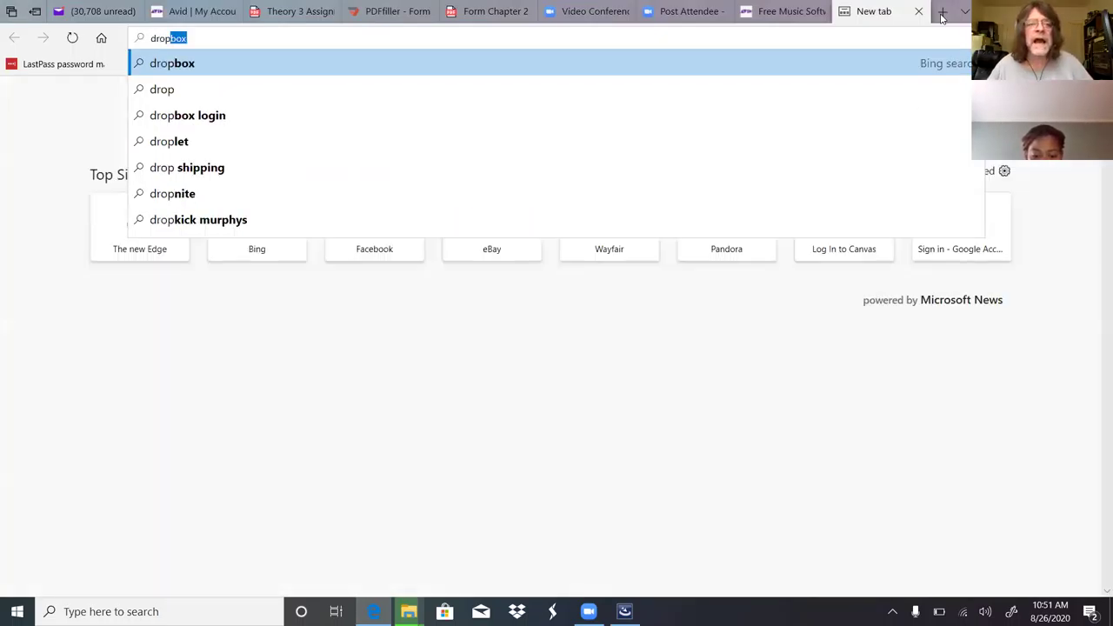
pyautogui.write('x')
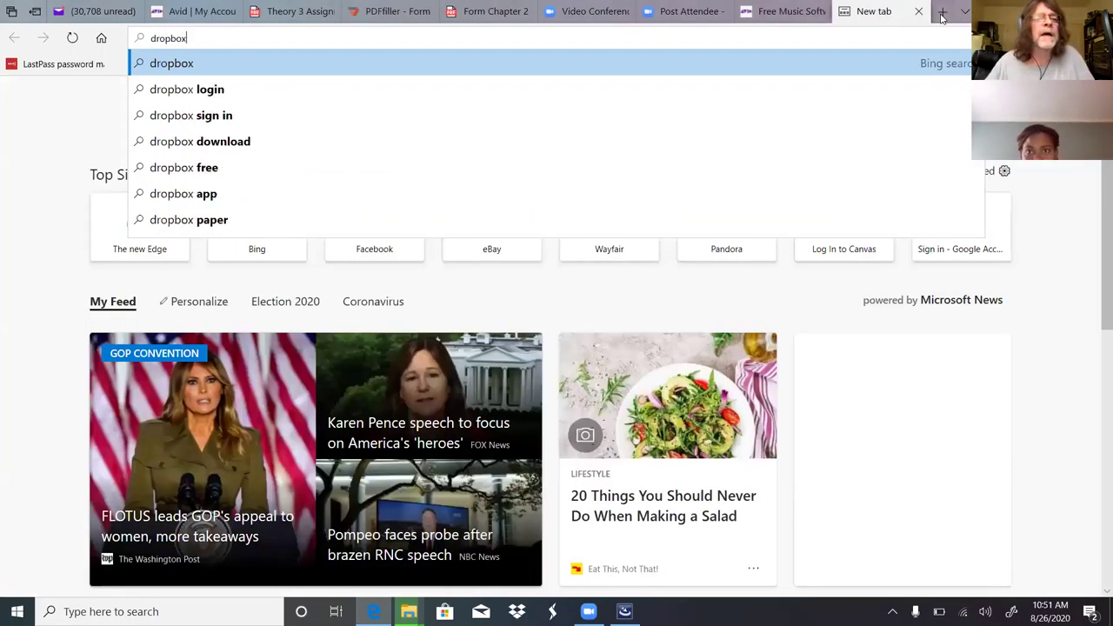
pyautogui.press('Return')
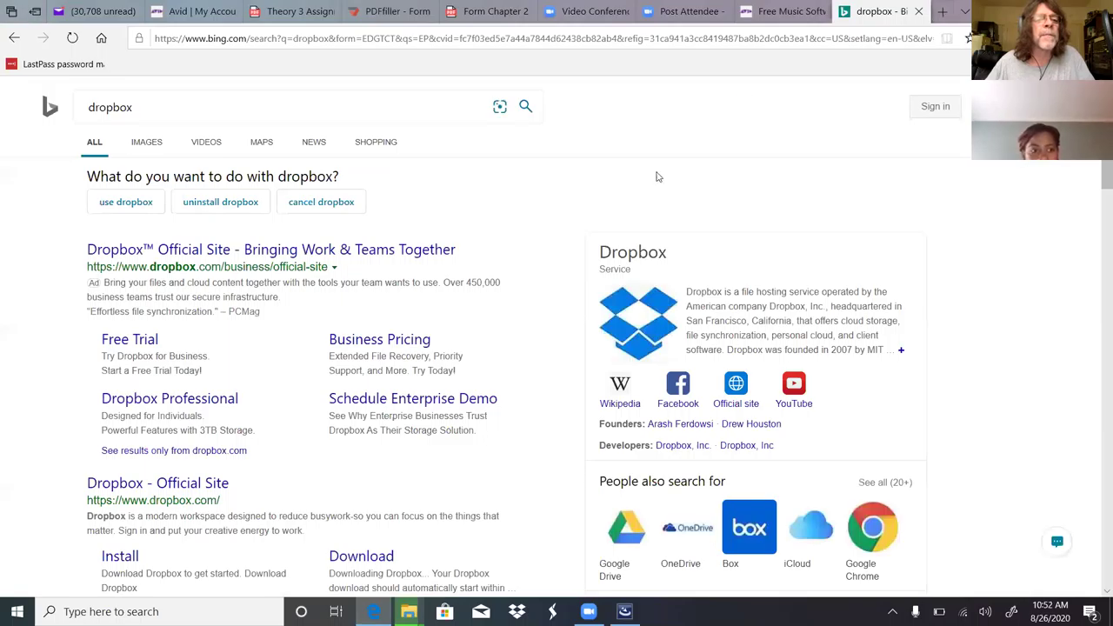
# - Open the Dropbox home login result from the search results and switch to the form for creating an account
pyautogui.click(143, 484)
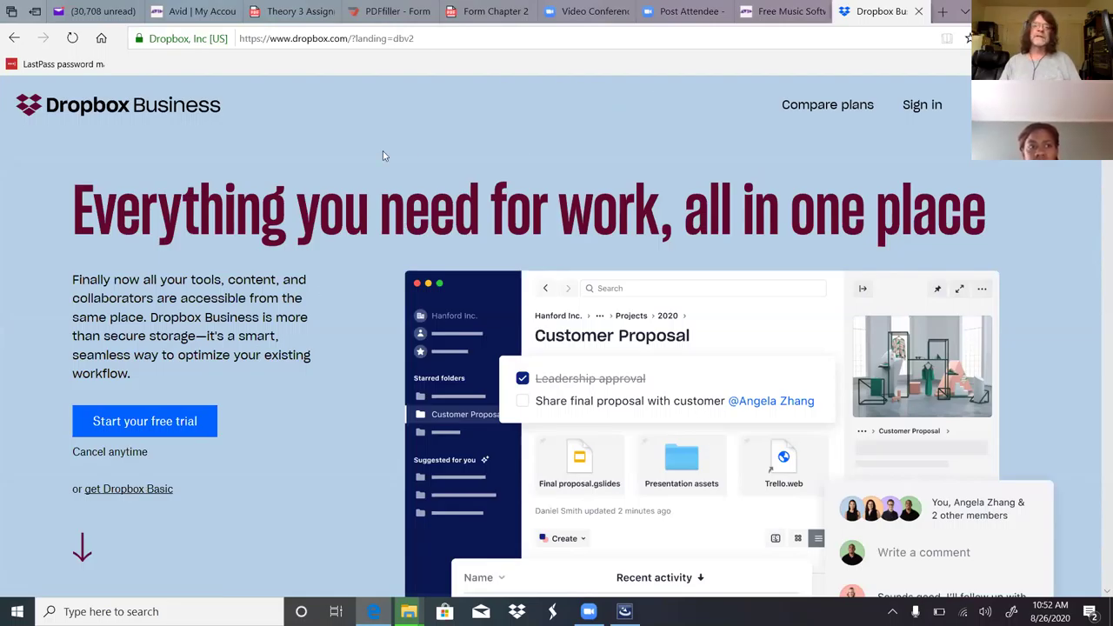
pyautogui.click(13, 39)
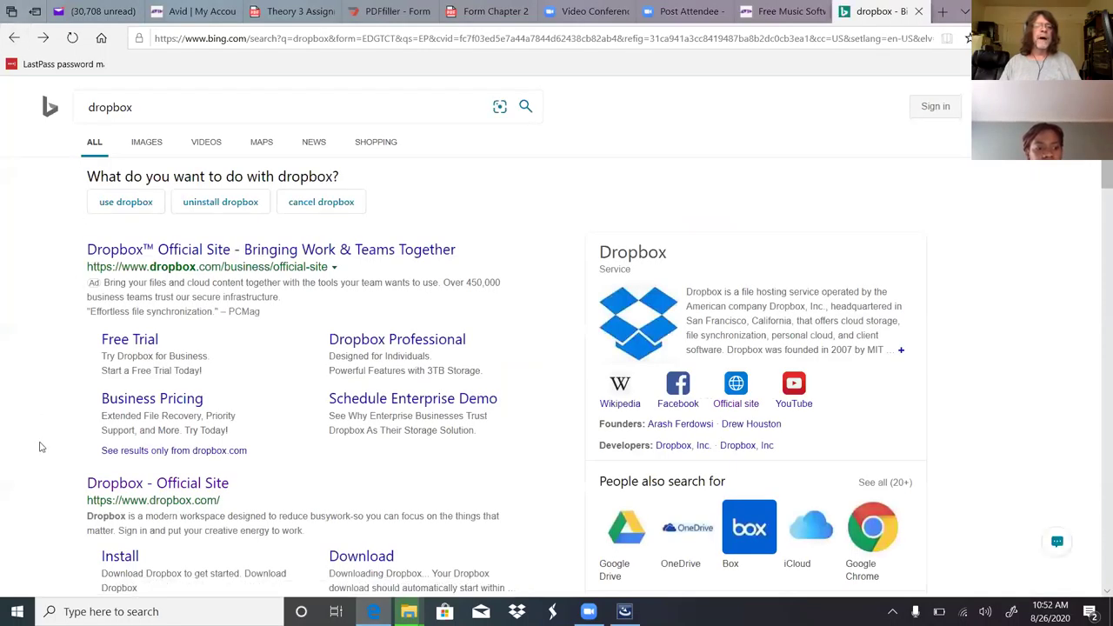
pyautogui.scroll(-1, 39, 446)
pyautogui.scroll(-2, 39, 447)
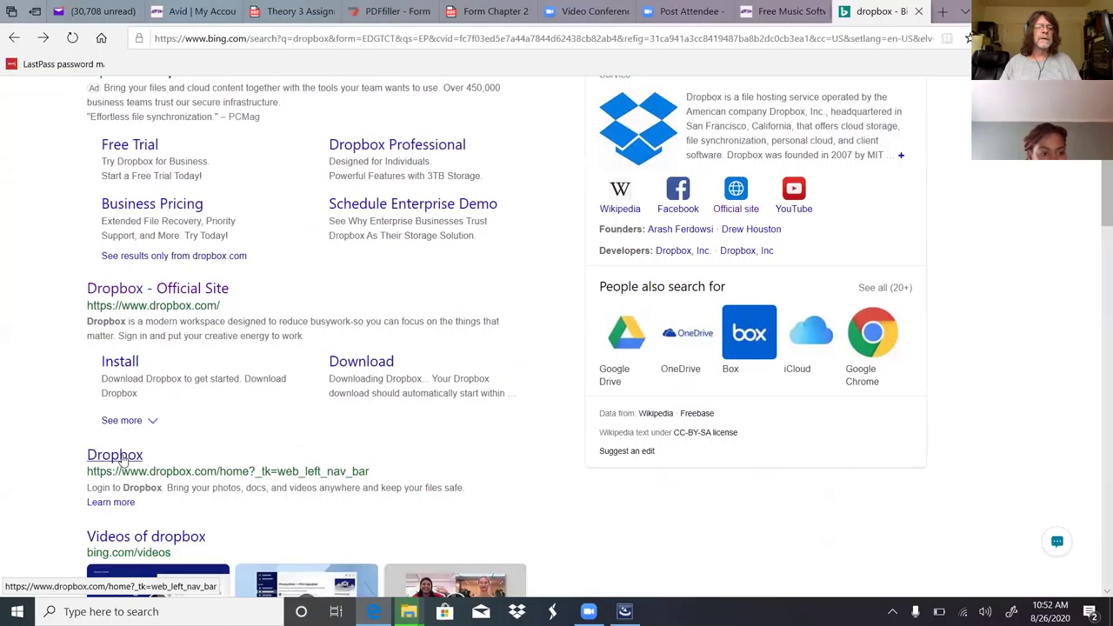
pyautogui.click(123, 460)
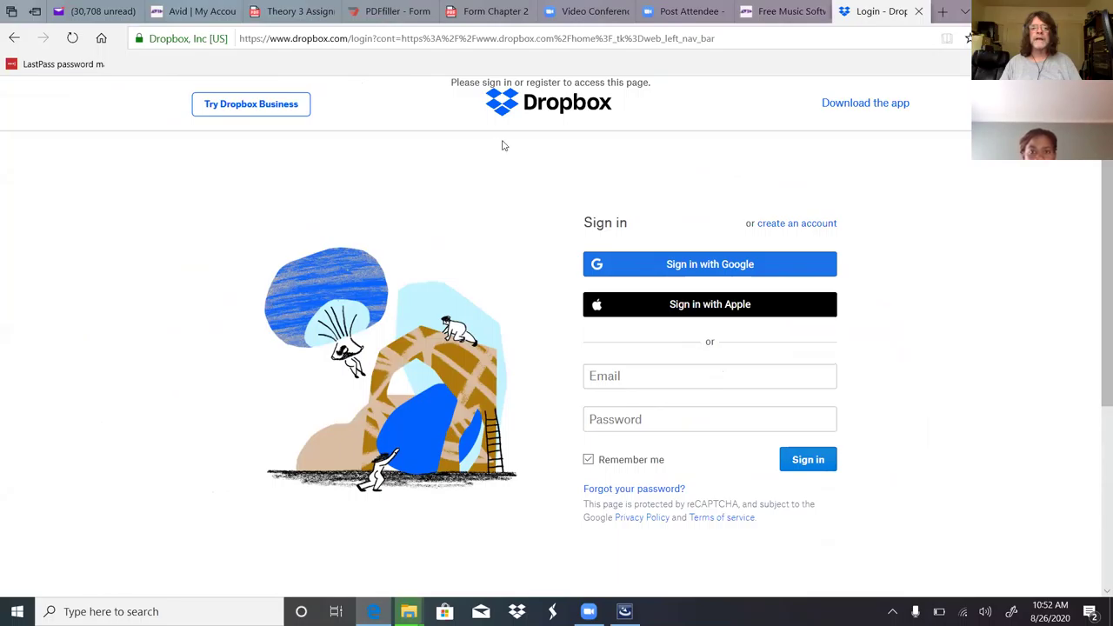
pyautogui.click(796, 223)
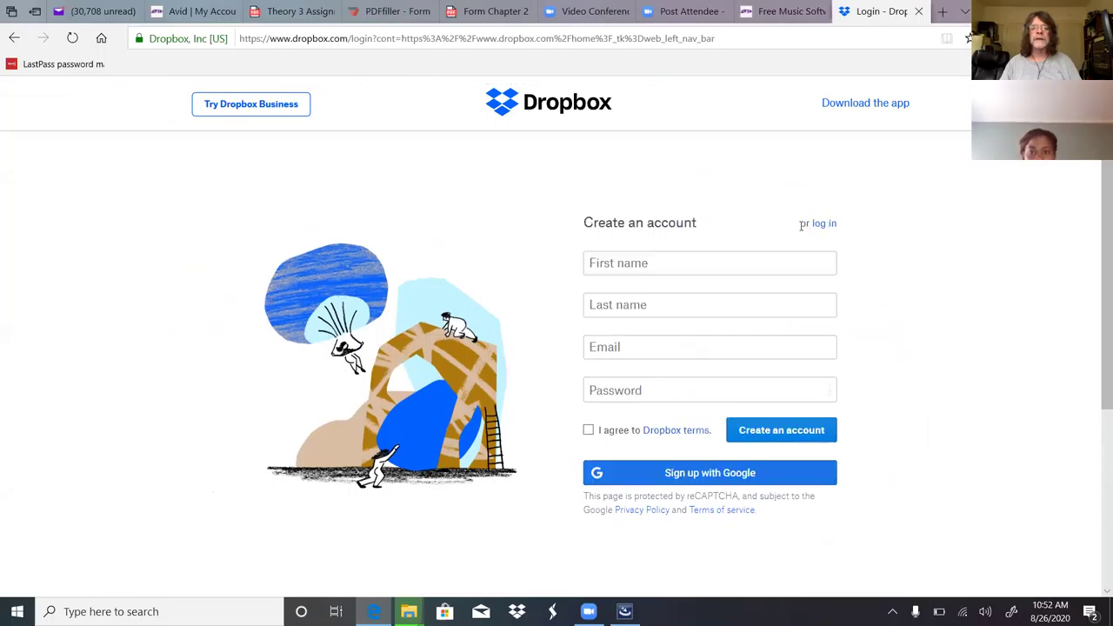